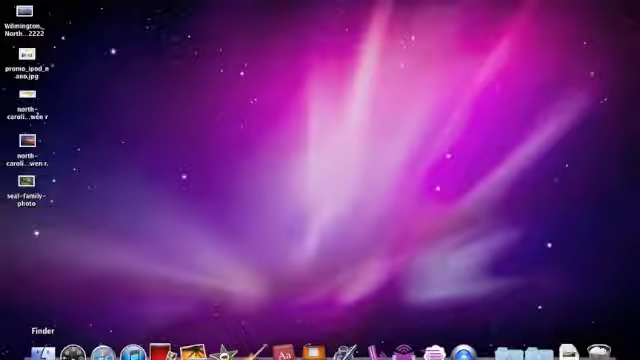
Open a Finder window showing the home folder.
click(42, 352)
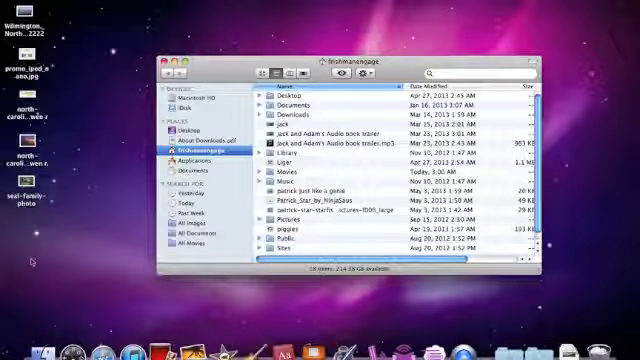
View Applications from its first item, Address Book, then switch to the Documents folder.
click(200, 161)
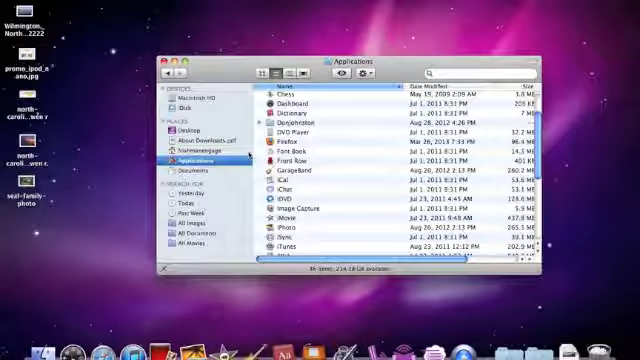
key(Down)
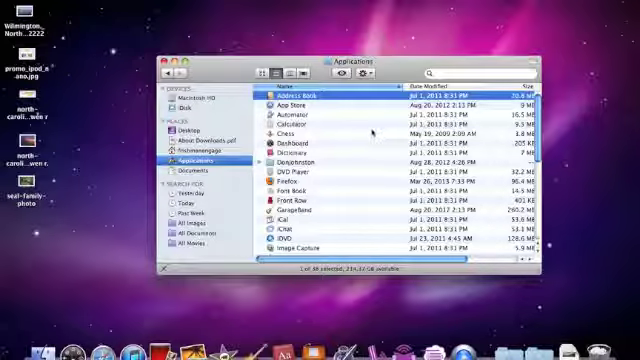
click(205, 171)
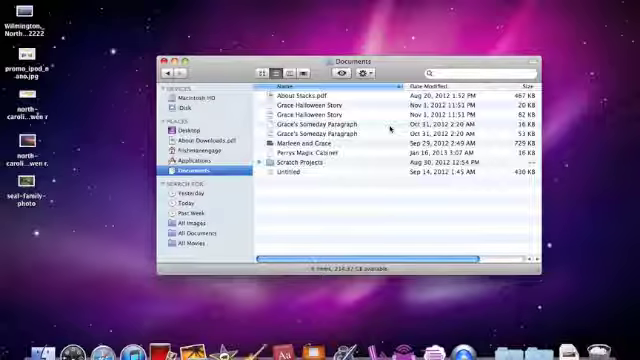
Put the cursor in the toolbar search field to find a file by name.
click(454, 74)
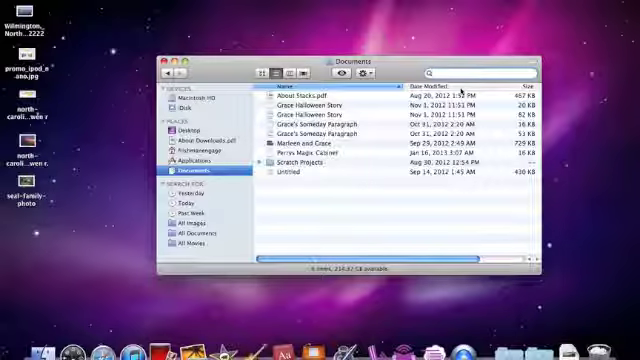
text(a)
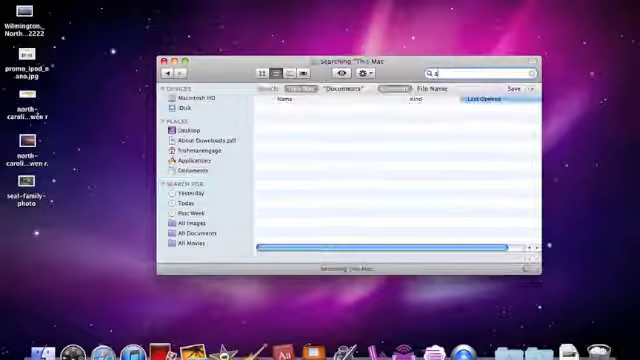
text(bo)
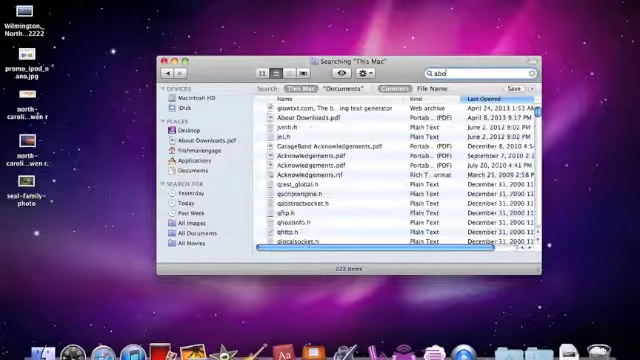
text(u)
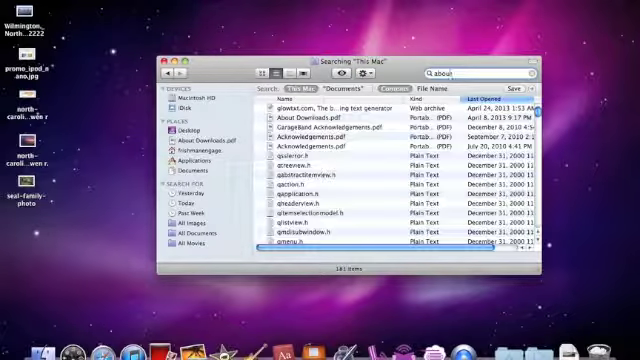
text(t)
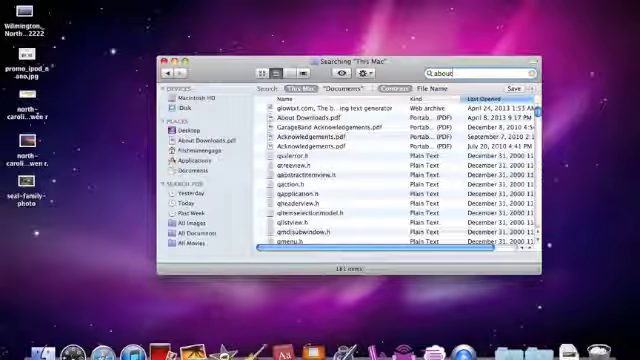
text(_3)
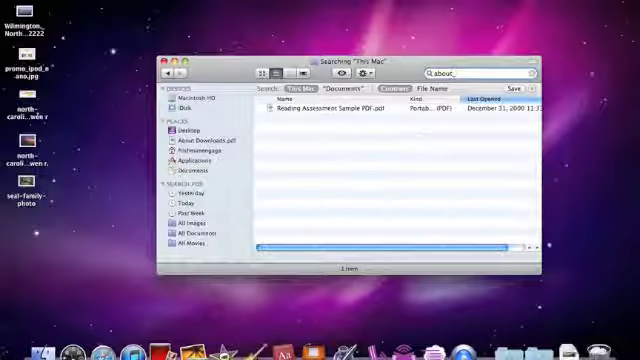